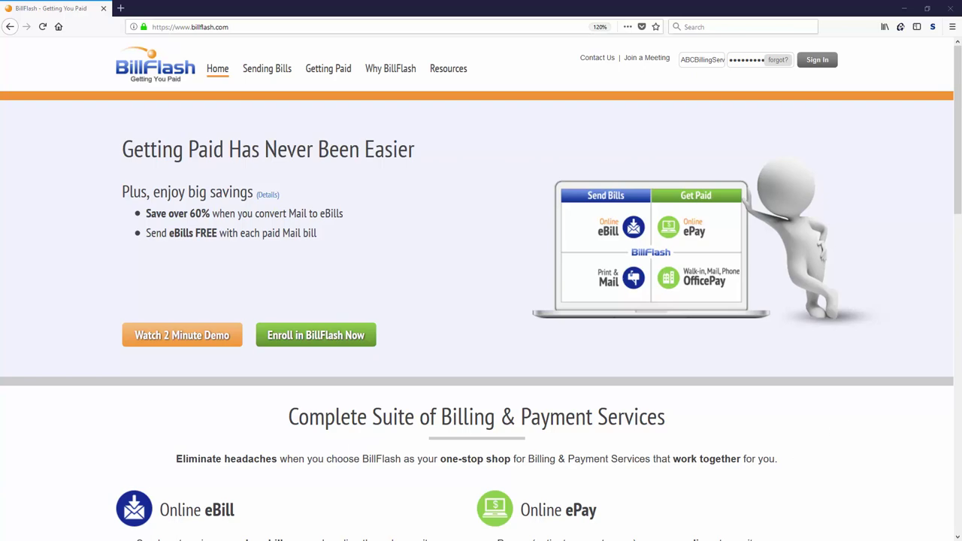
Sign in to the billing company's BillFlash account with the credentials already filled in.
scroll(895, 386, down, 5)
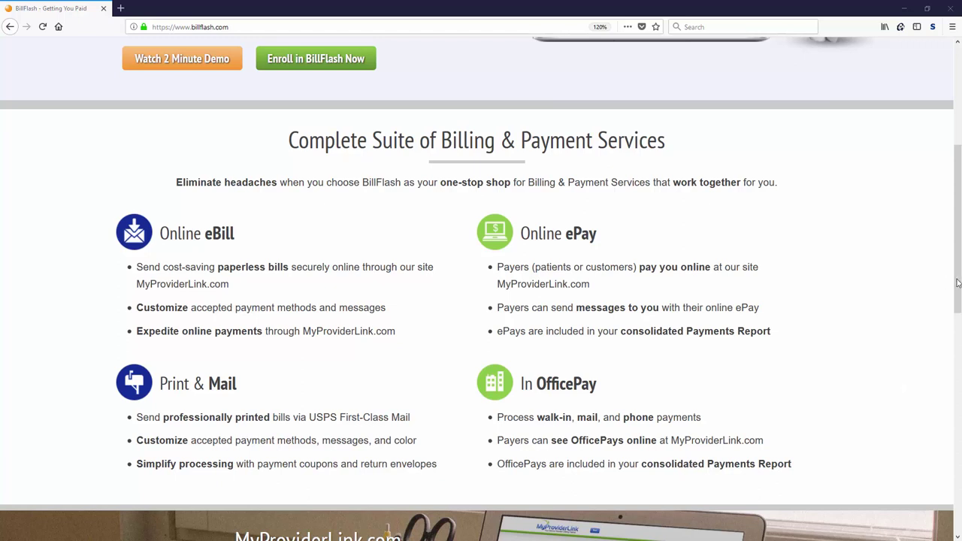
scroll(902, 196, up, 4)
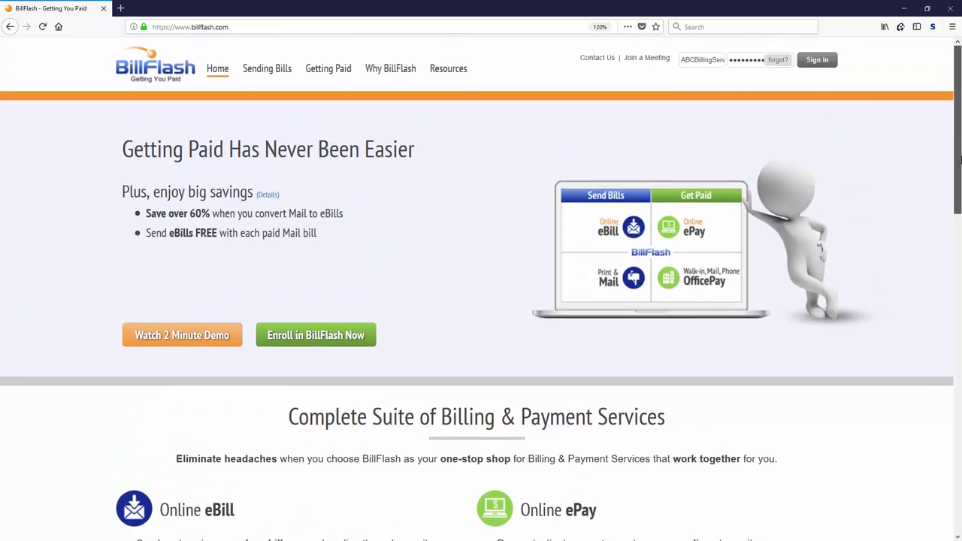
click(815, 60)
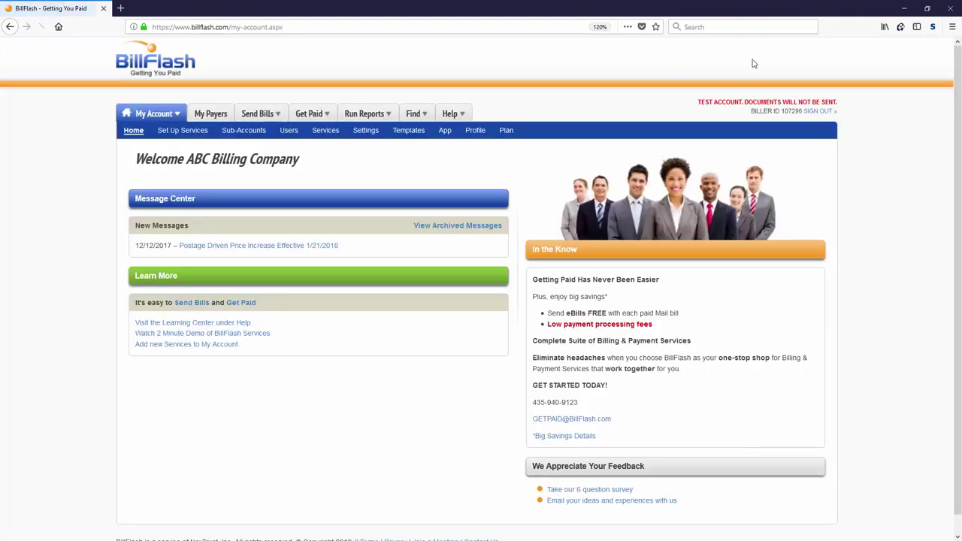
Upload Test File HealthUSA.txt from the Test File folder as a new bill file to send.
mouse_move(272, 115)
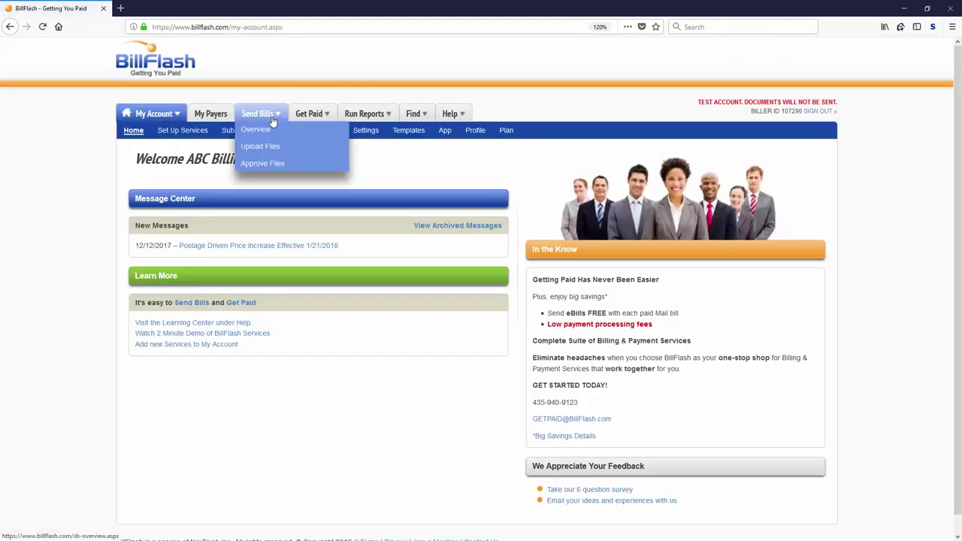
click(267, 148)
click(189, 259)
click(144, 70)
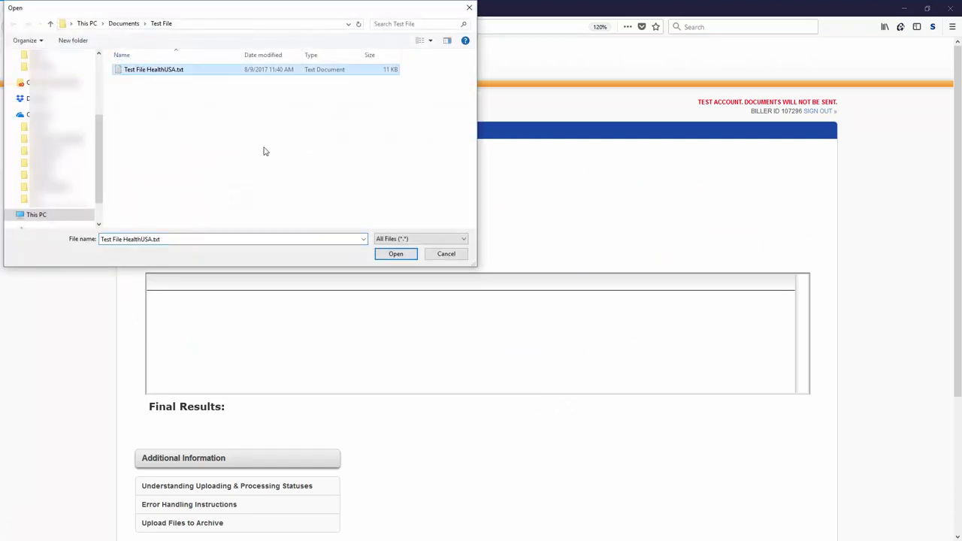
click(395, 253)
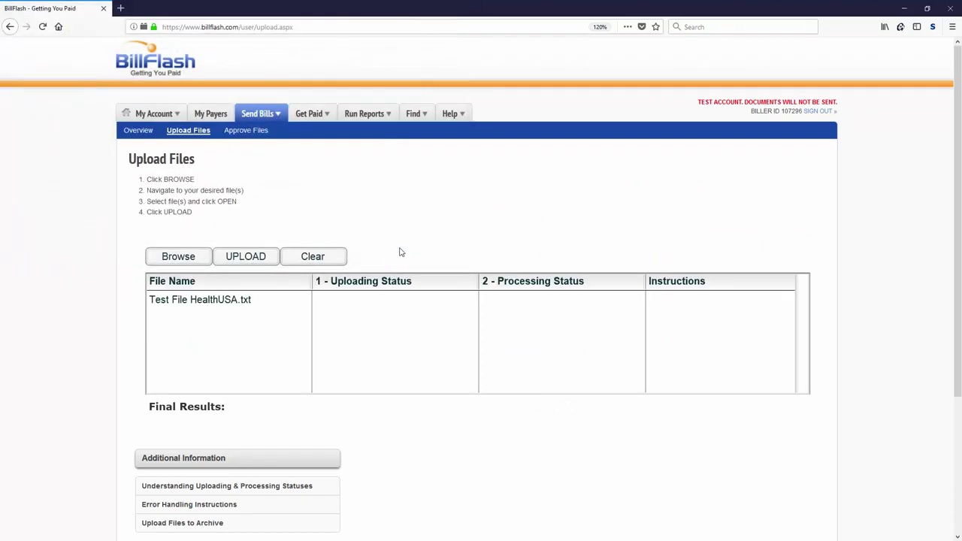
click(234, 260)
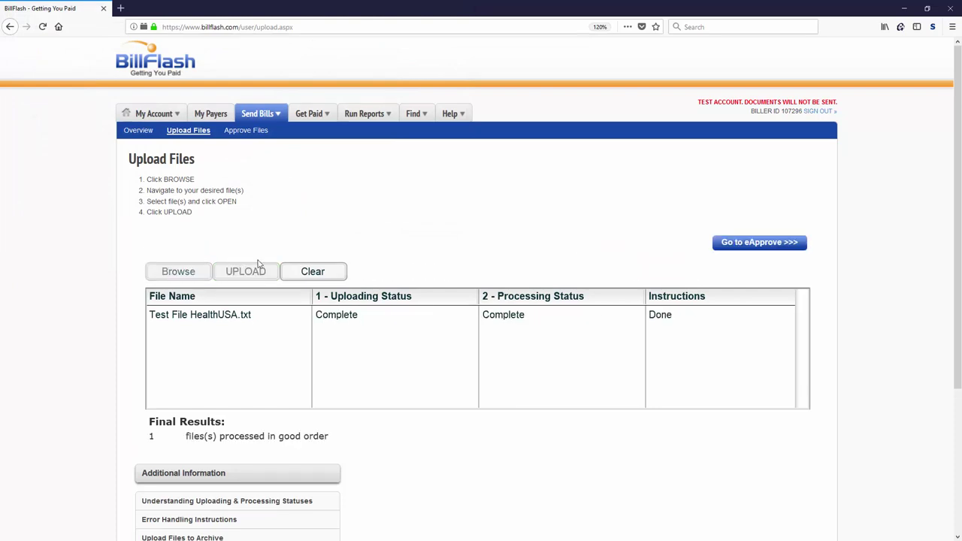
Go to file approval, review the newly uploaded Test File HealthUSA.txt and open it for editing.
click(737, 243)
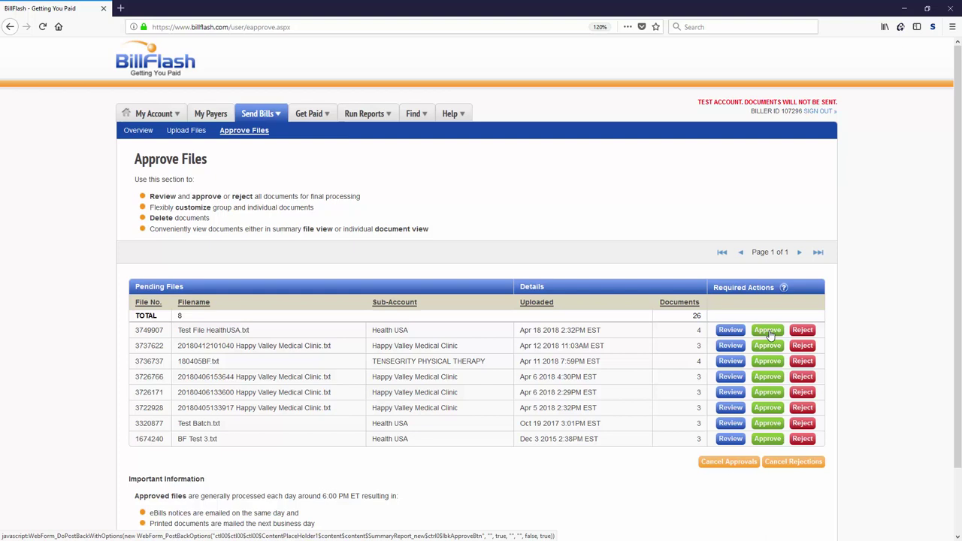
click(732, 331)
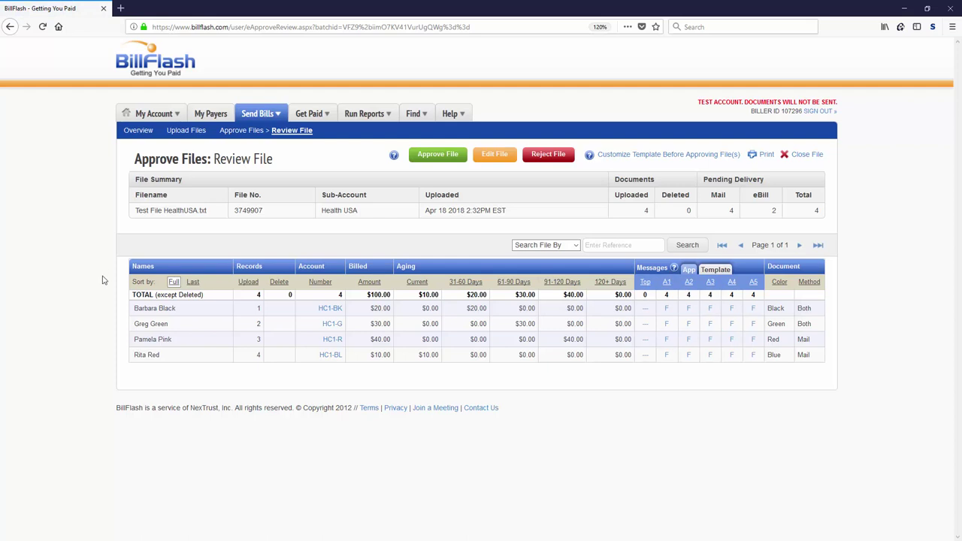
click(503, 158)
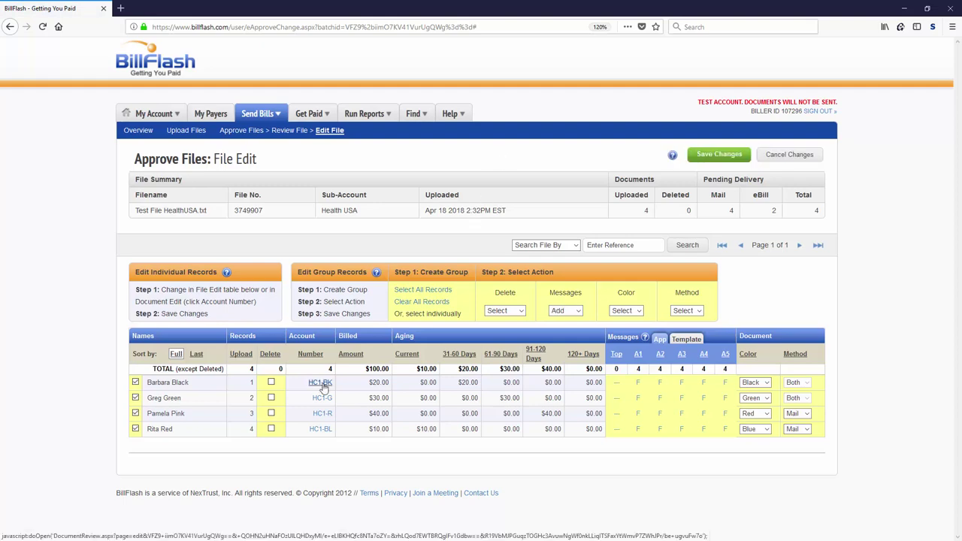
Open the file's first document for editing, examine its top, statement and template message fields, and close the edit view.
click(320, 383)
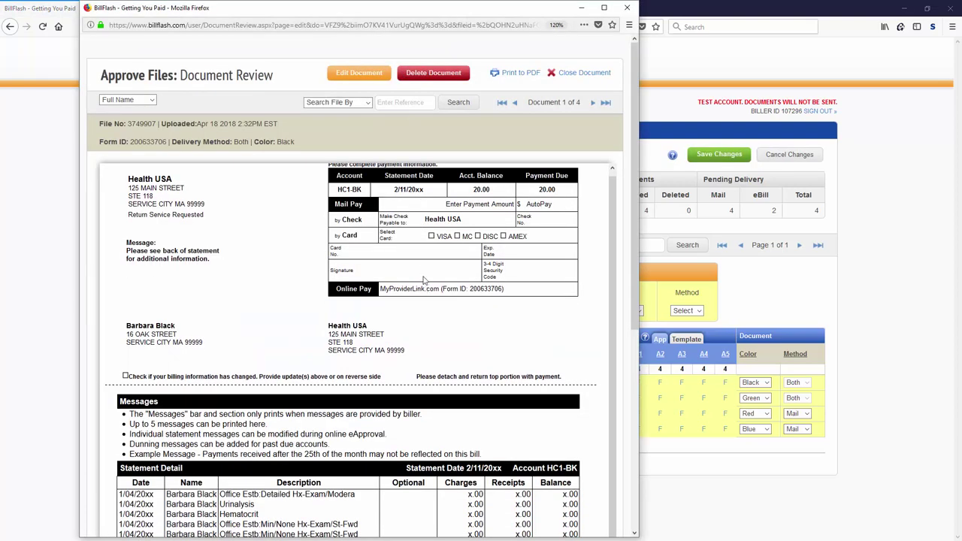
click(373, 75)
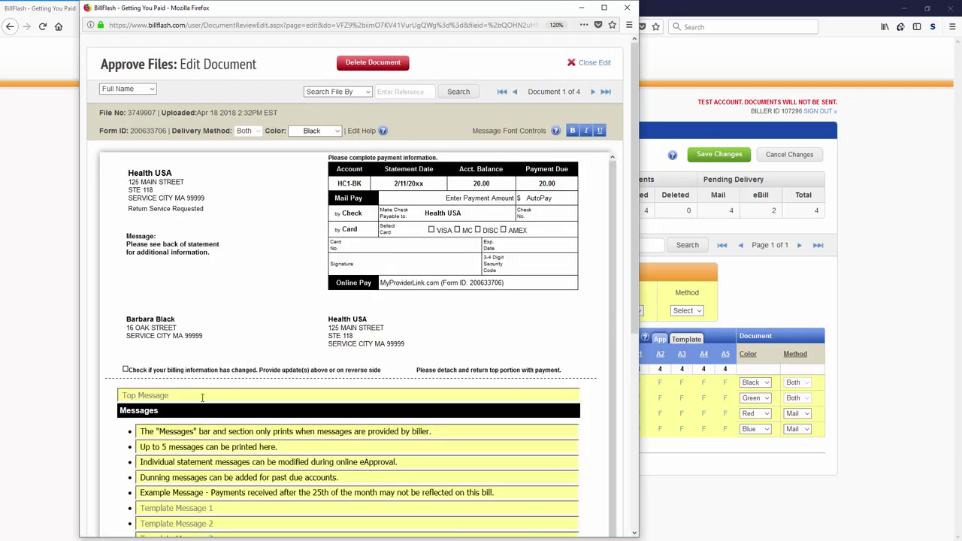
scroll(204, 399, down, 1)
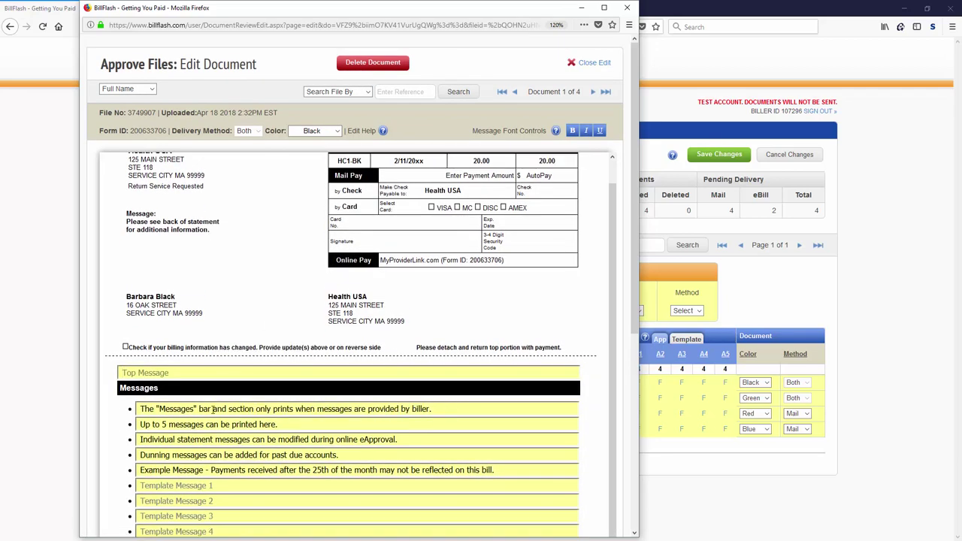
scroll(213, 410, up, 2)
click(591, 63)
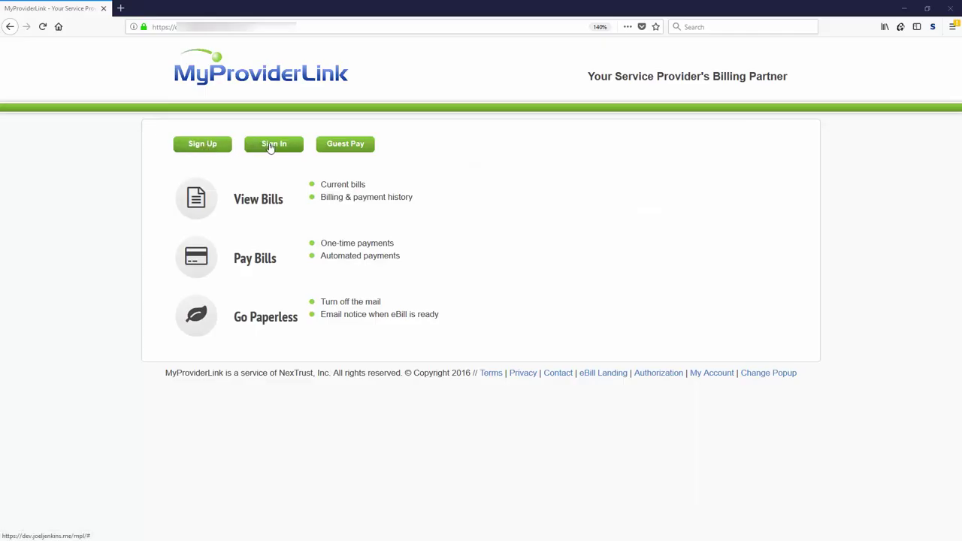
Sign in to the payer's MyProviderLink account and start a payment on the Silverlake City Orthopedic Center bill.
click(283, 145)
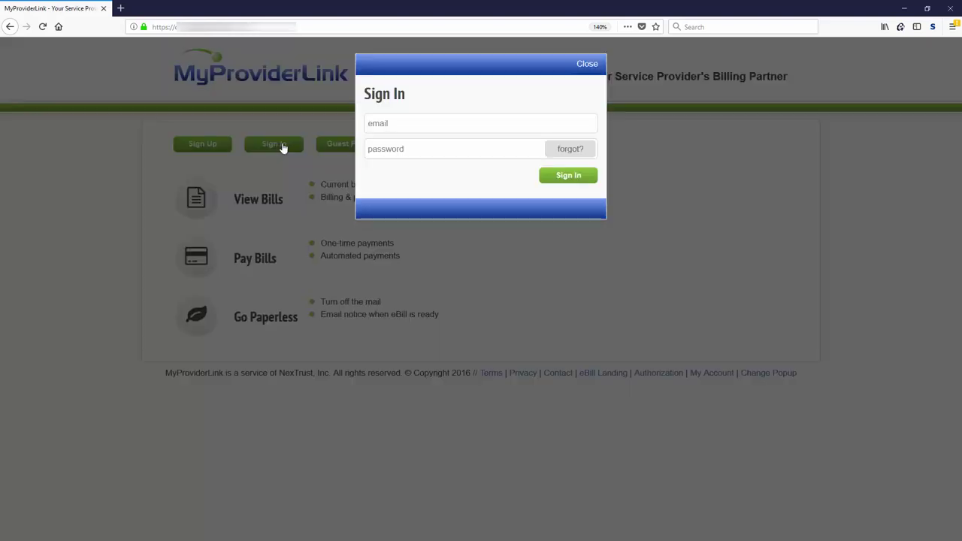
click(575, 178)
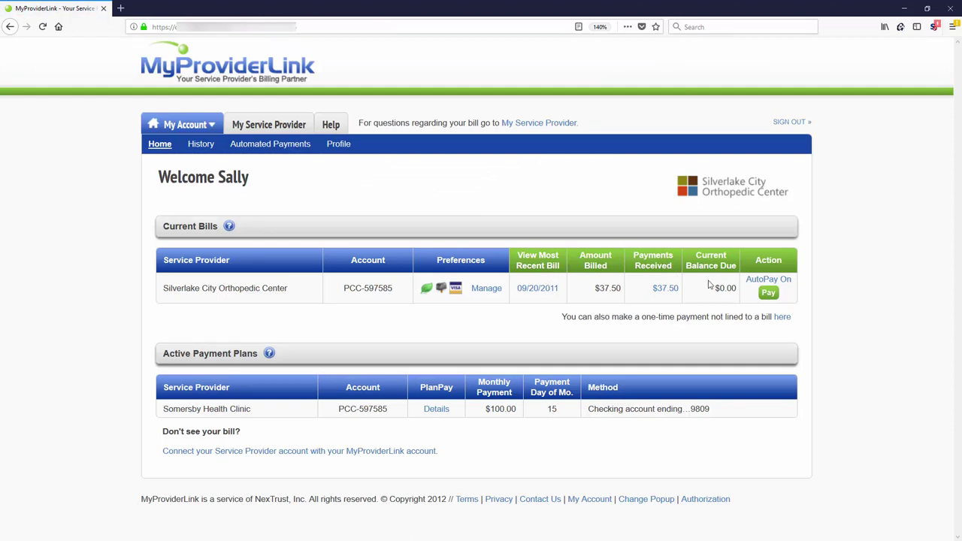
click(770, 294)
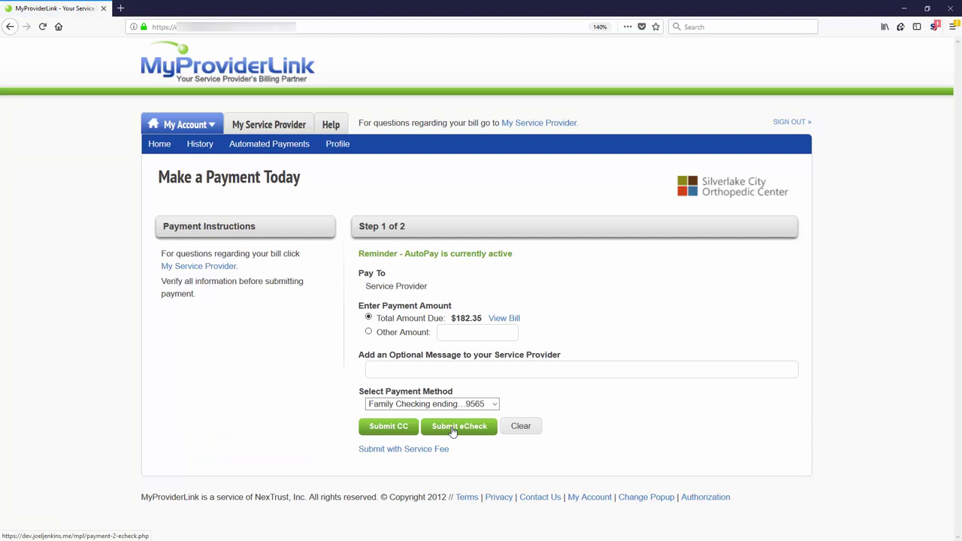
Submit the total amount due as a credit card payment and look over the confirmation details.
click(405, 429)
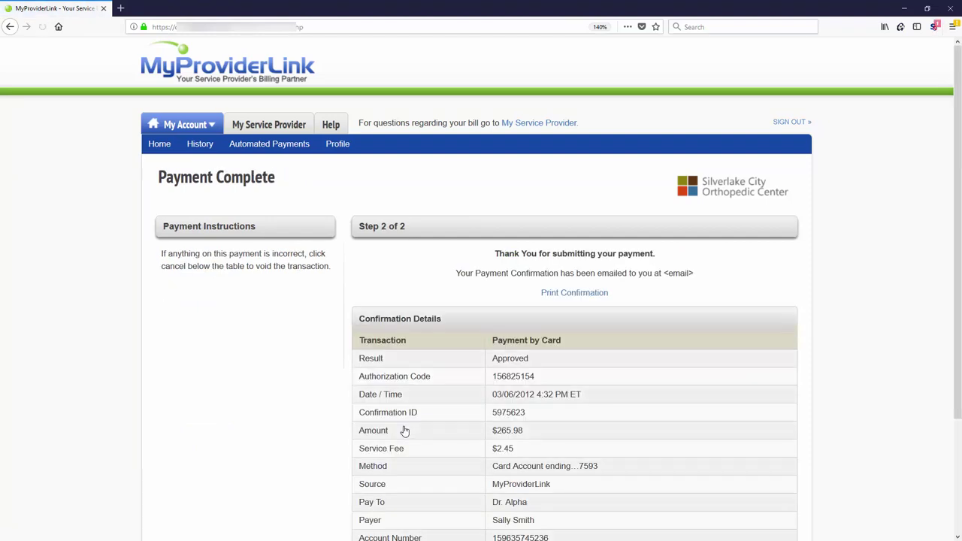
scroll(405, 430, down, 3)
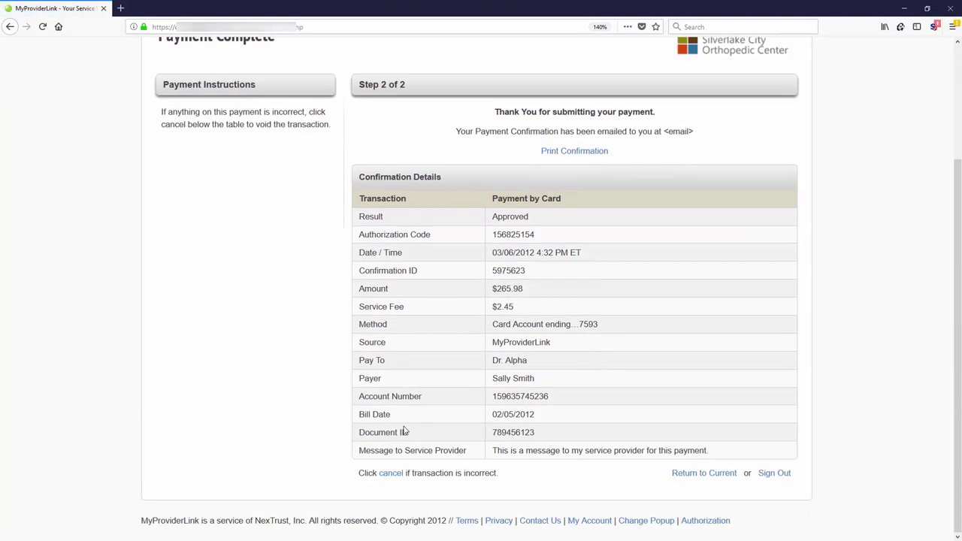
scroll(404, 430, up, 3)
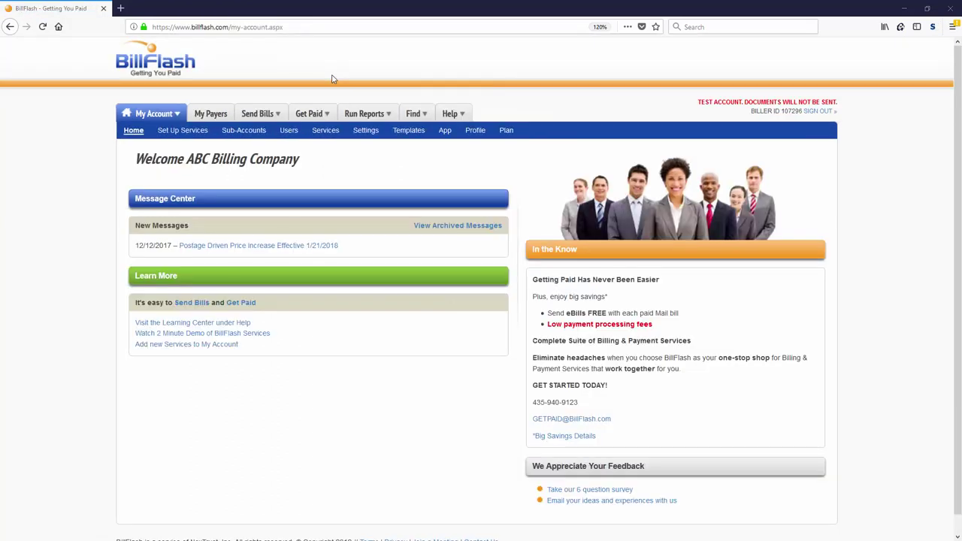
Initiate a payment in the BillFlash biller account and find the bill by entering the payer's last name.
mouse_move(317, 113)
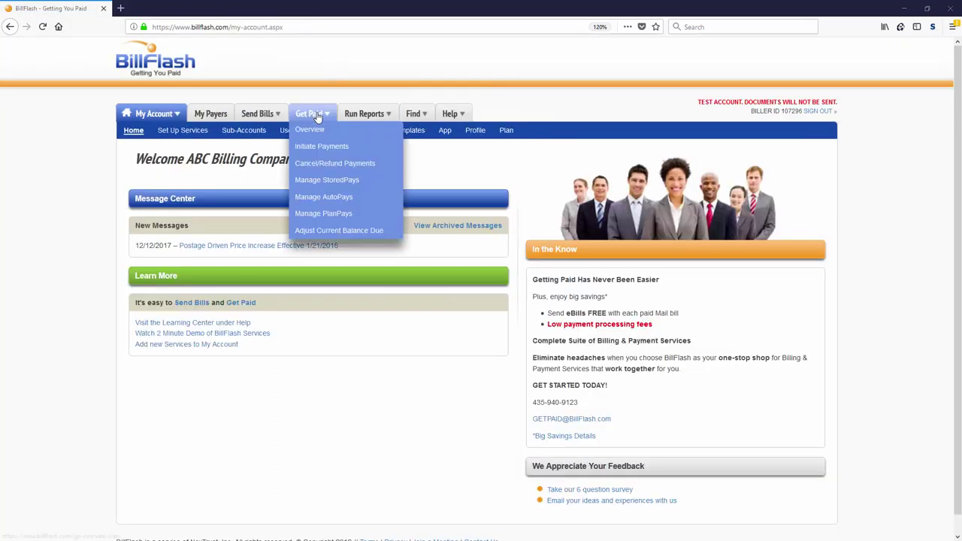
click(321, 147)
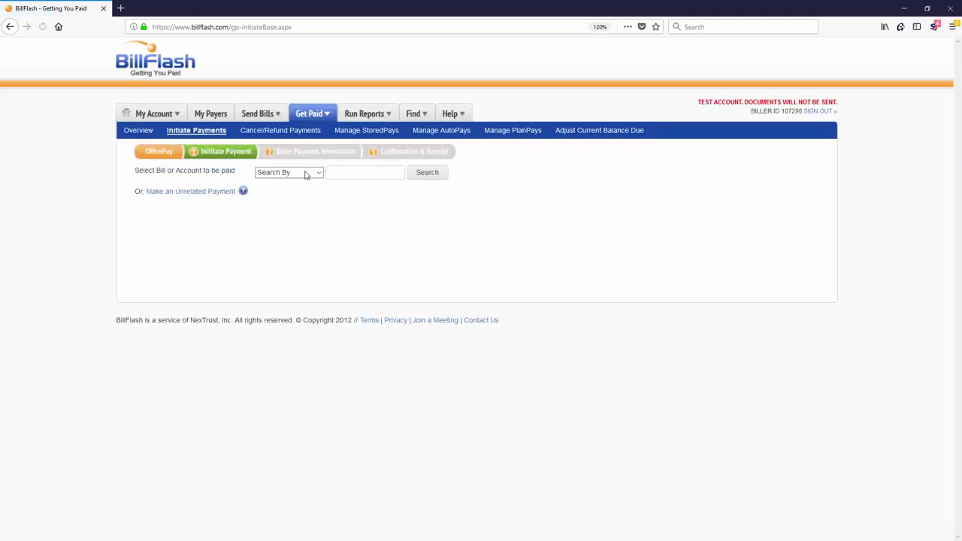
click(308, 174)
click(303, 227)
click(352, 175)
text(green)
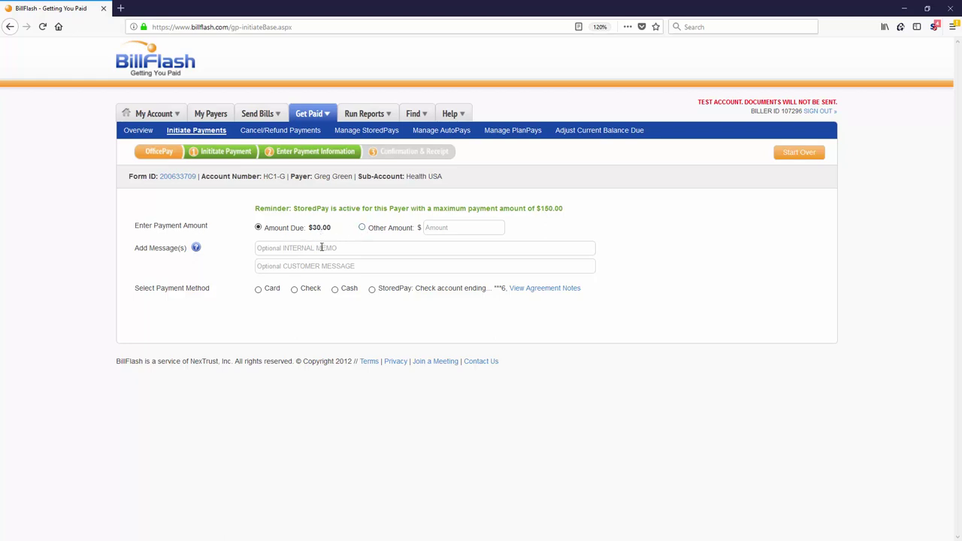
Pay the $30.00 amount due with the payer's StoredPay check account.
click(259, 290)
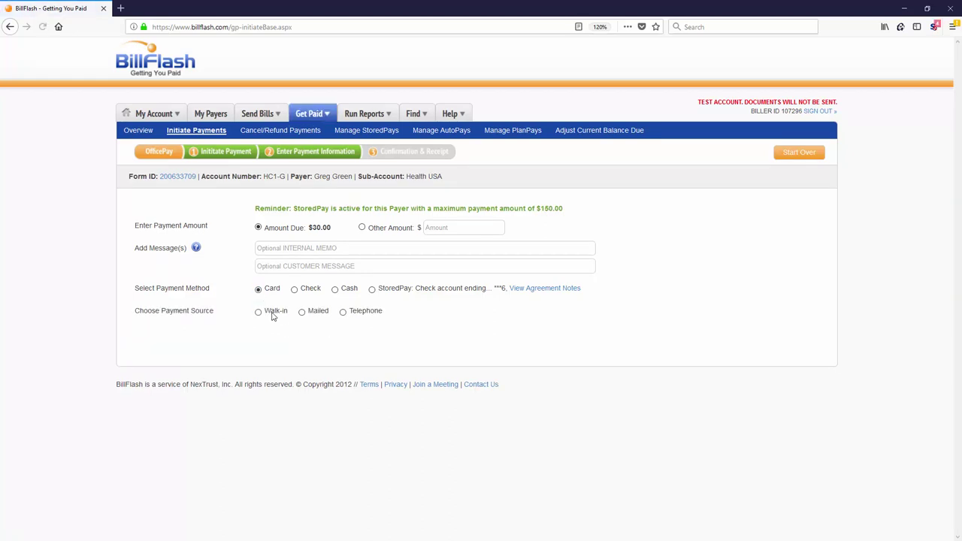
click(372, 289)
click(280, 331)
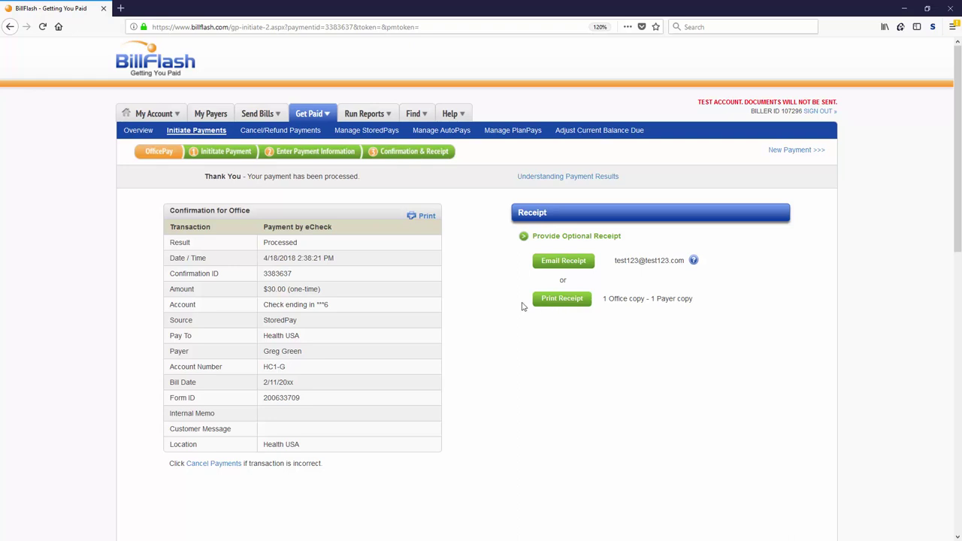
Open the payer list and try adding a card StoredPay with a $200 maximum for the Health USA payer, then close it unsaved.
click(211, 115)
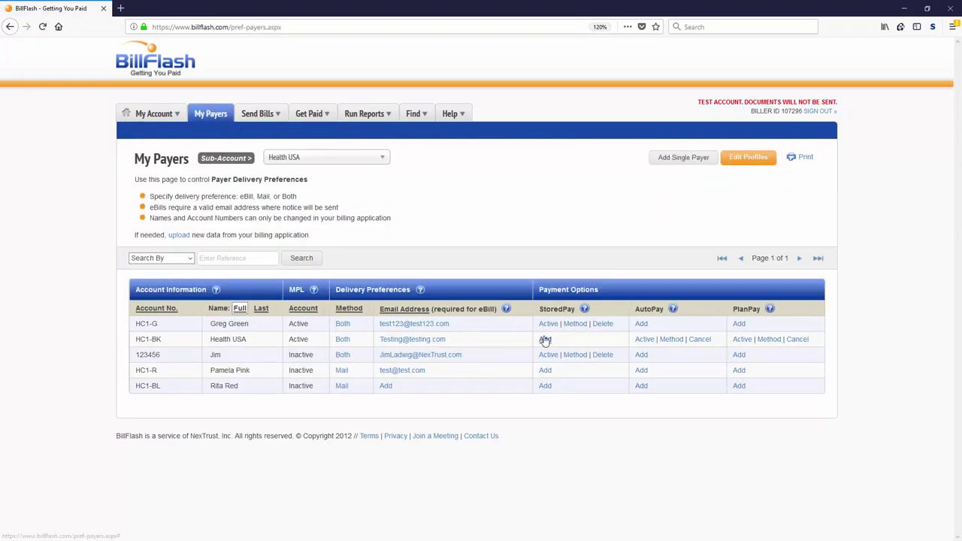
click(545, 339)
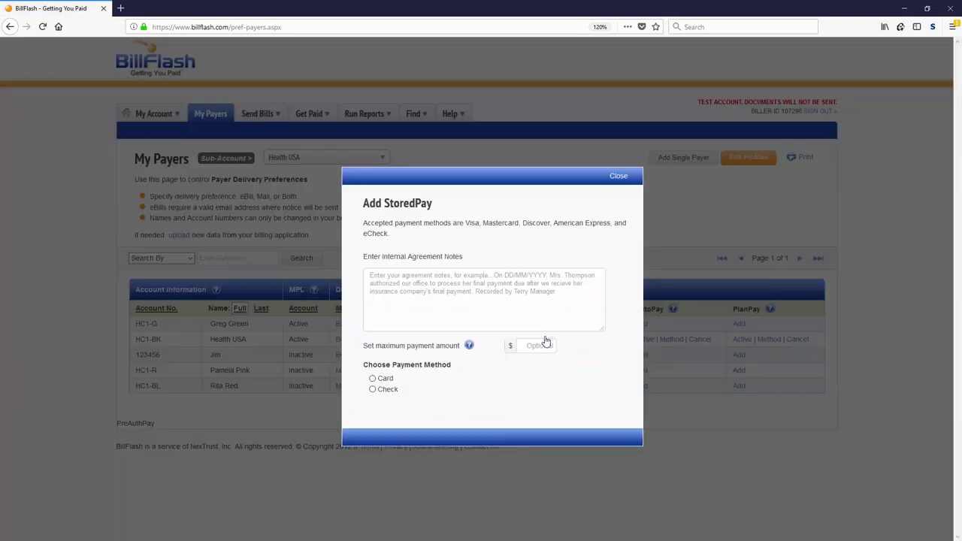
click(535, 342)
text(200)
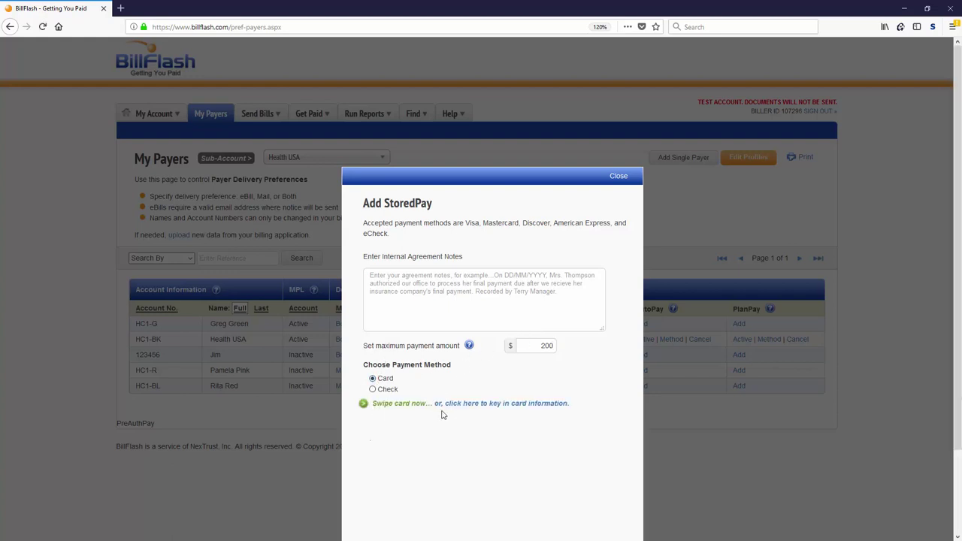
click(456, 406)
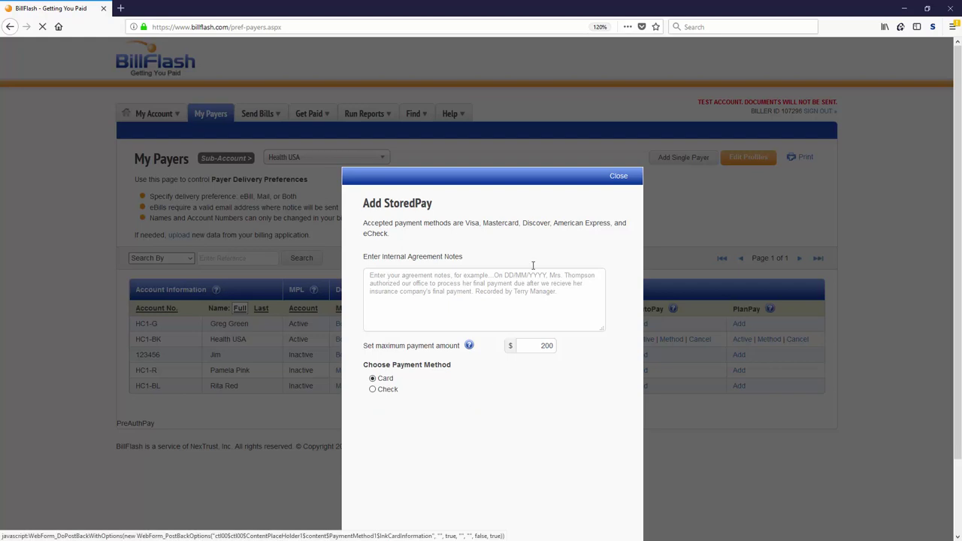
click(619, 178)
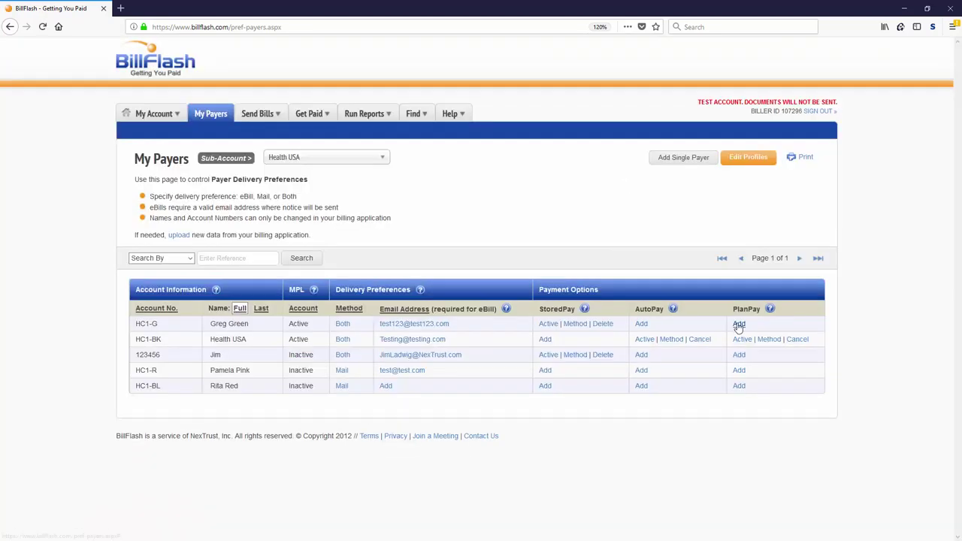
Try a card PlanPay for the first payer with 6 monthly payments of $100 beginning 04/19/2018, and close it unsaved.
click(739, 324)
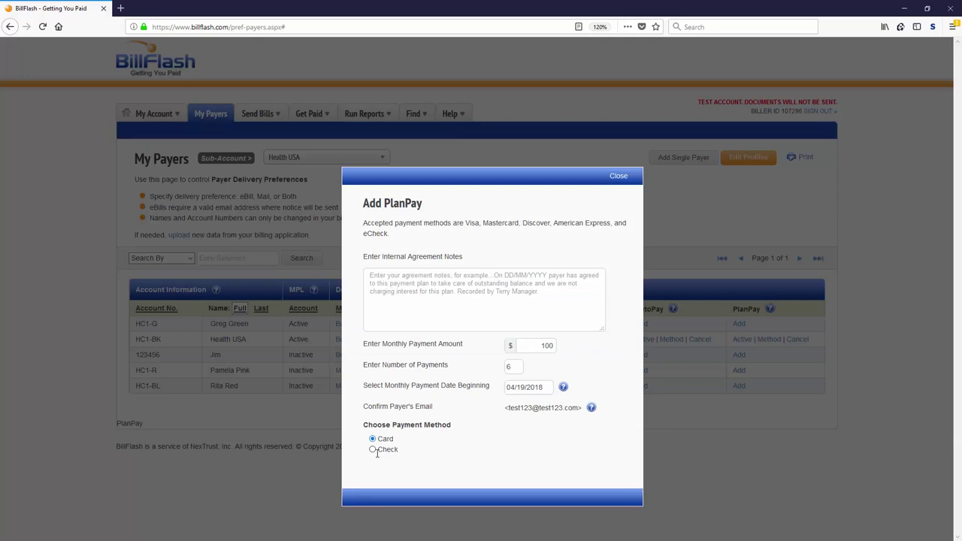
click(372, 439)
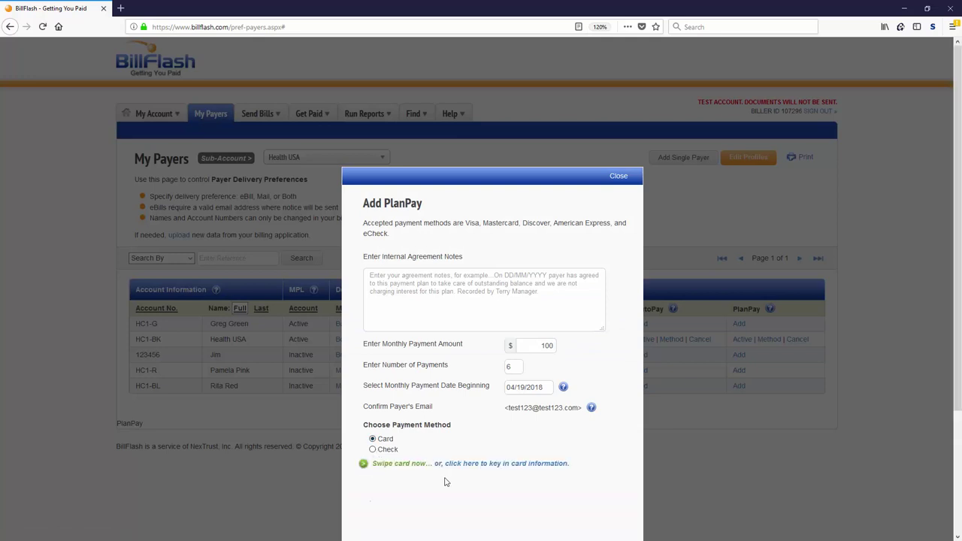
click(619, 176)
Run the standard Payment Transactions report for the Last 30 date range and open the bill linked to the 04/18/2018 payment.
mouse_move(366, 115)
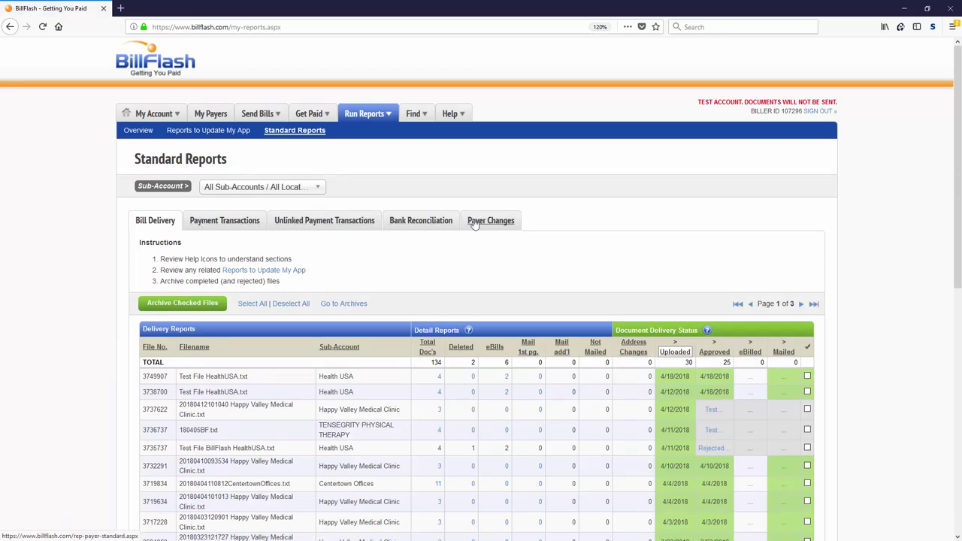
click(237, 222)
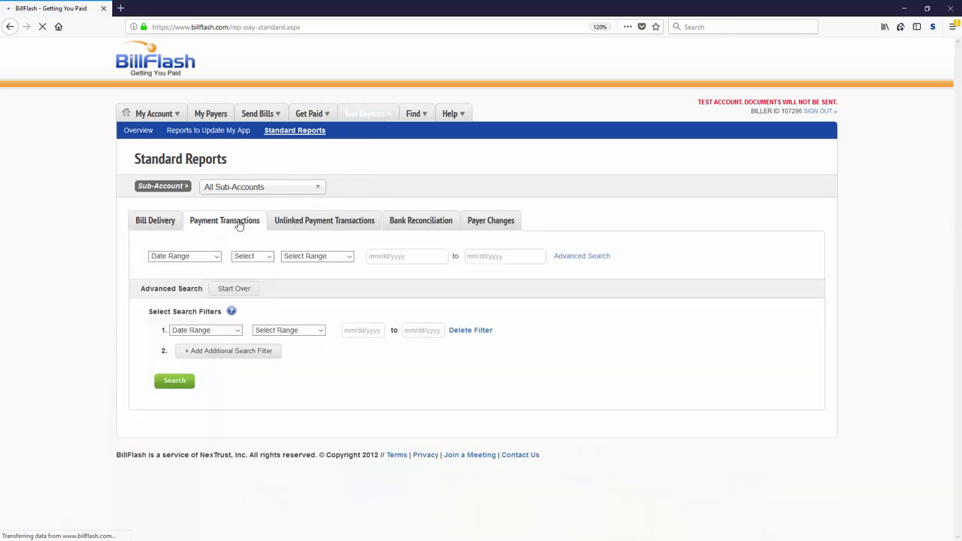
click(274, 260)
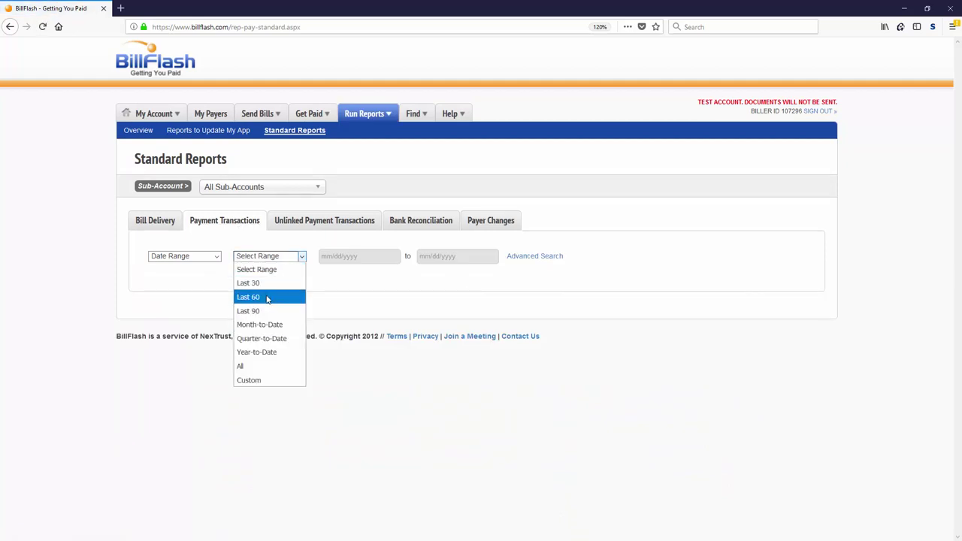
click(268, 294)
click(170, 288)
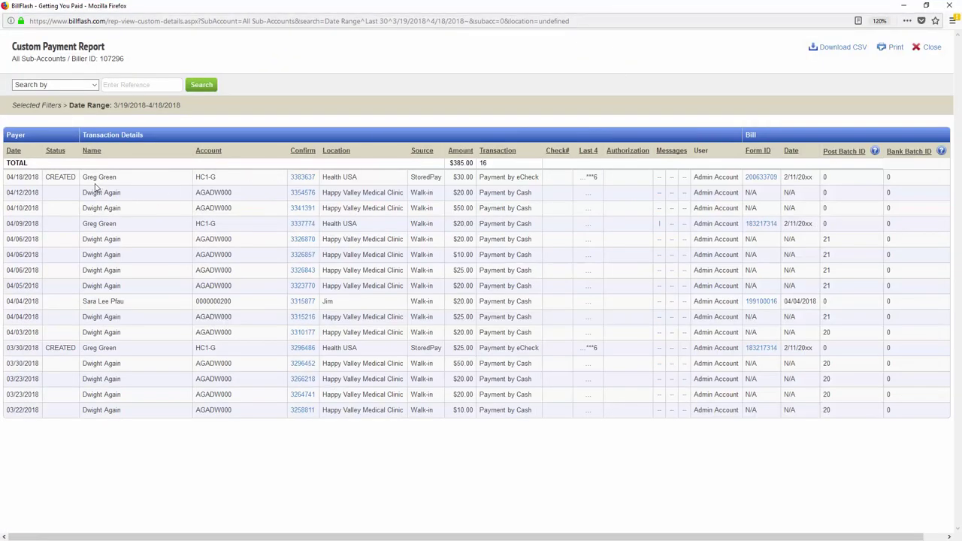
click(775, 180)
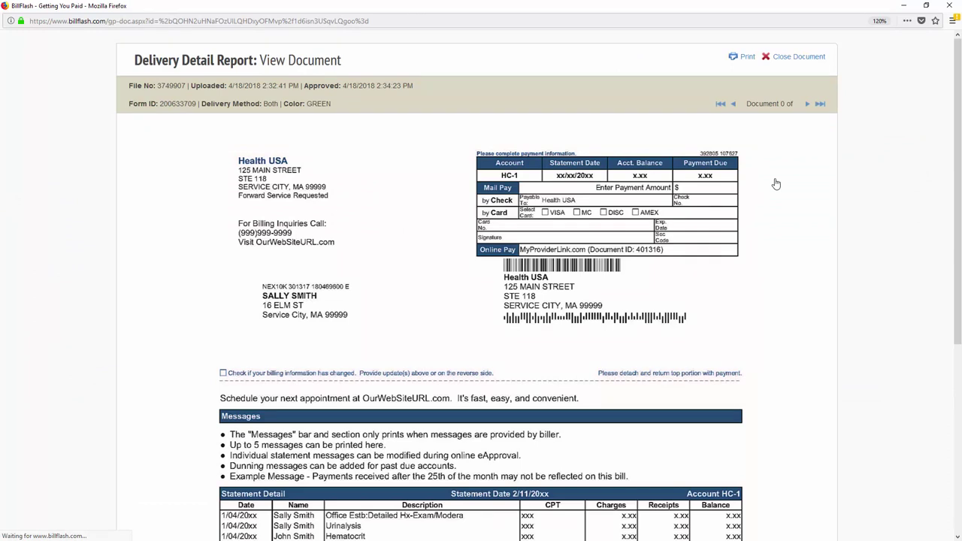